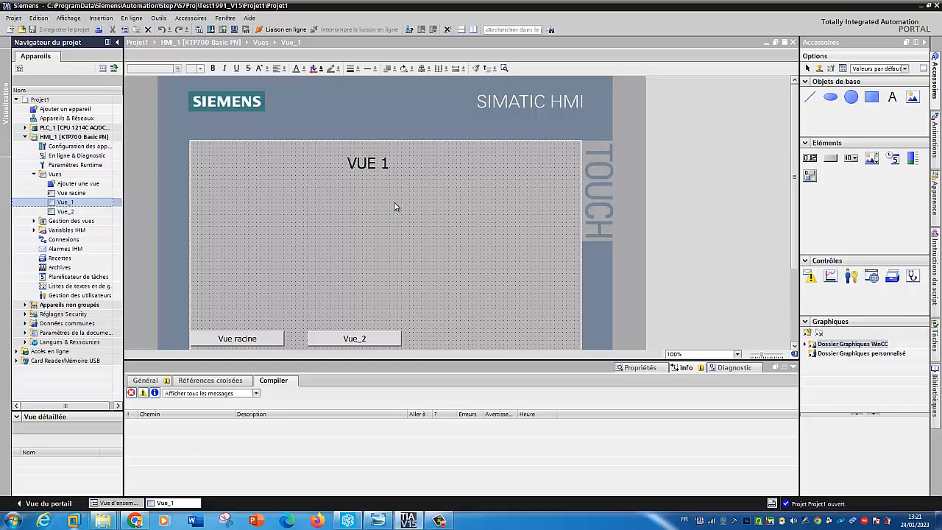
Step: Add a new template to the Modèles folder under HMI_1's Gestion des vues and enlarge the editing area
{"action": "left_click", "coordinate": [33, 221]}
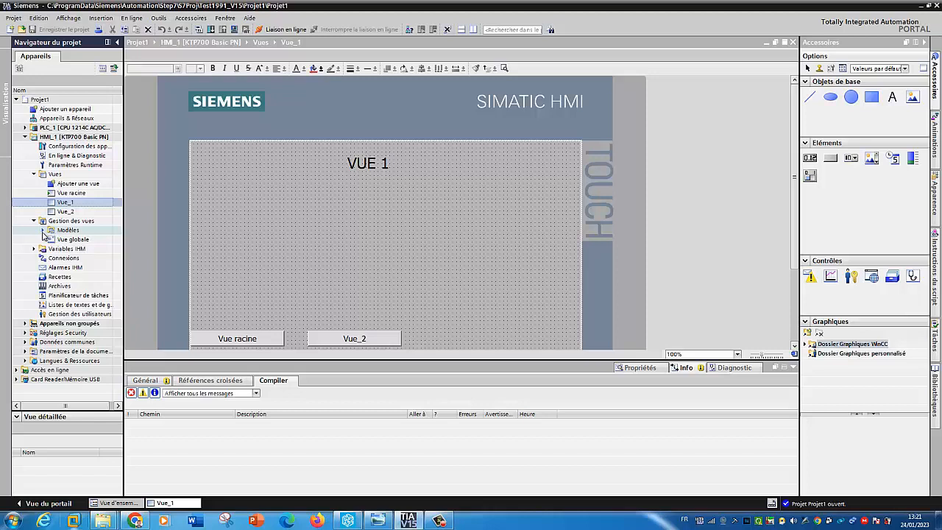
{"action": "left_click", "coordinate": [43, 230]}
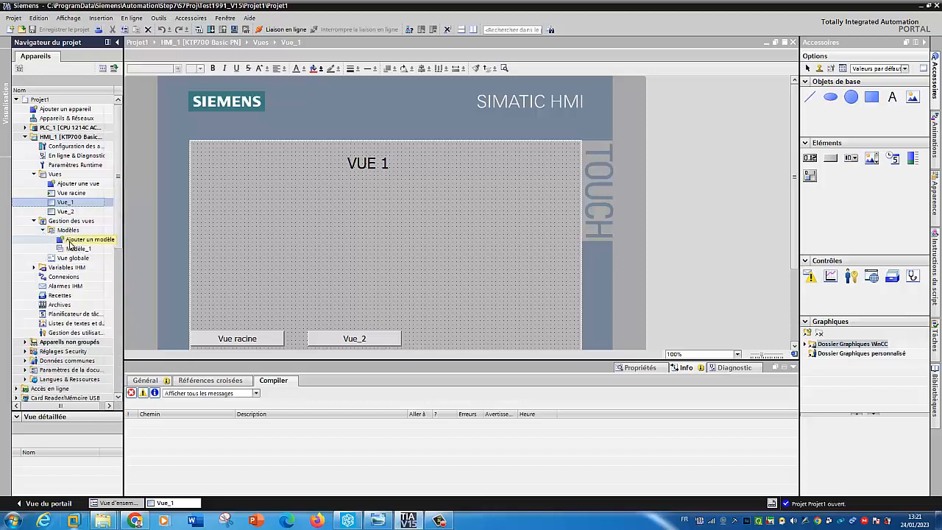
{"action": "double_click", "coordinate": [77, 240]}
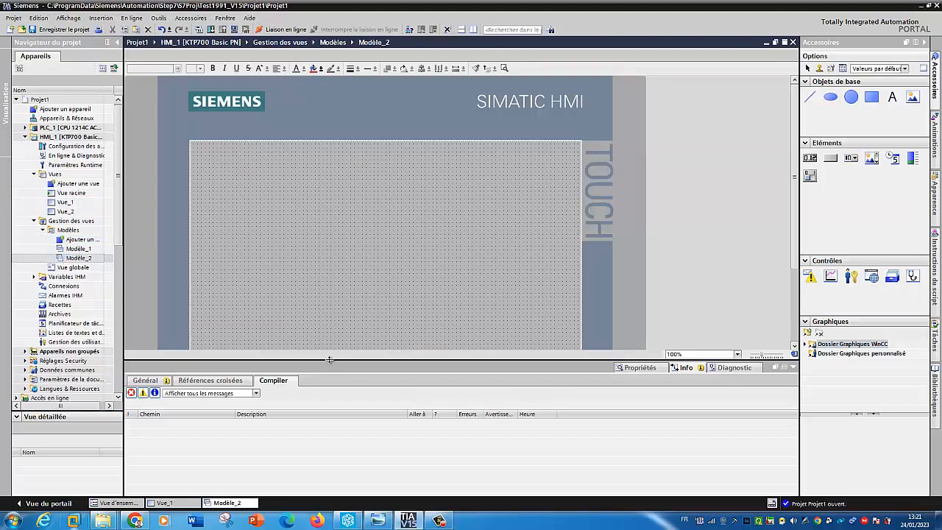
{"action": "left_click_drag", "start_coordinate": [329, 359], "coordinate": [335, 413]}
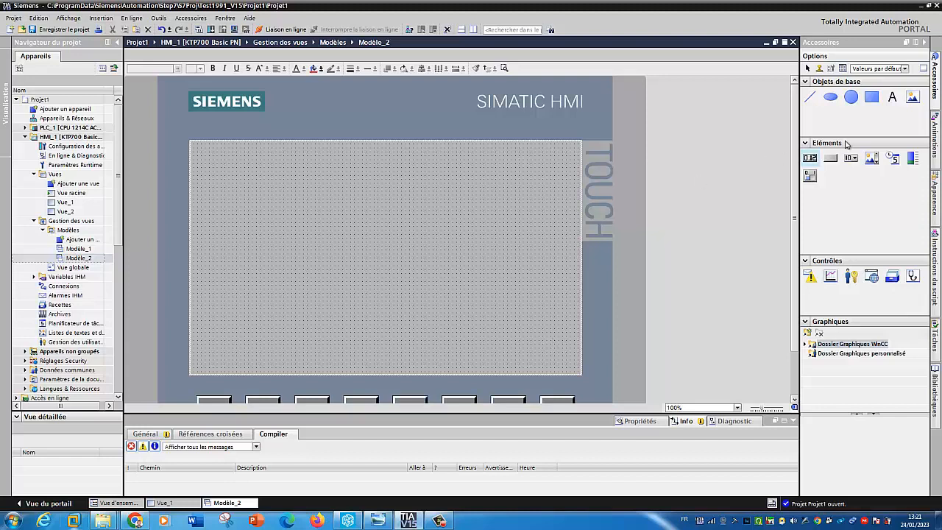
Step: Draw a graphic view in the template's upper-left corner and assign it the Logo de HMI_1 graphic
{"action": "left_click", "coordinate": [913, 98]}
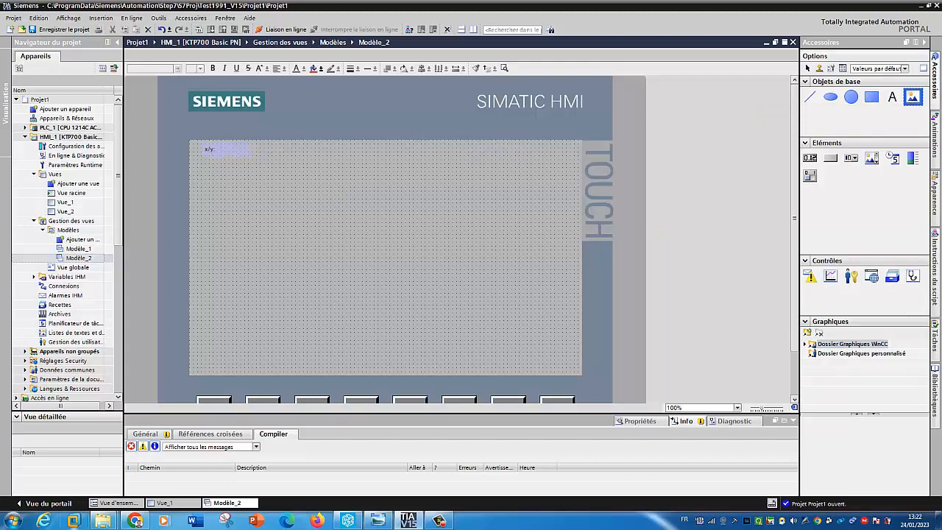
{"action": "left_click_drag", "start_coordinate": [193, 143], "coordinate": [268, 177]}
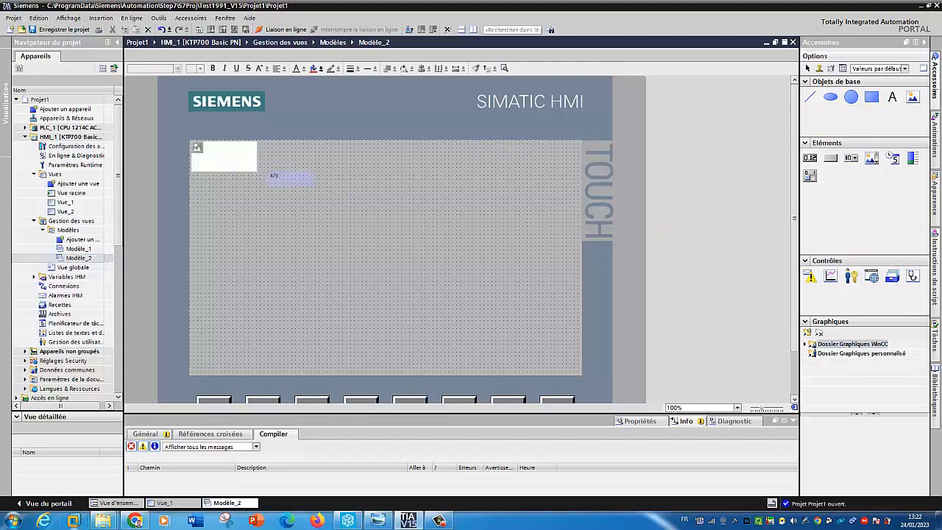
{"action": "right_click", "coordinate": [229, 163]}
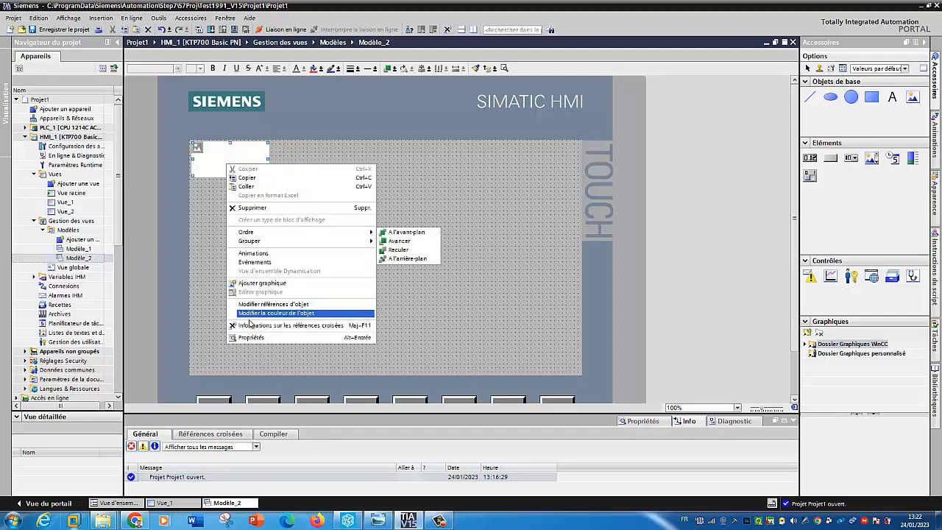
{"action": "left_click", "coordinate": [249, 343]}
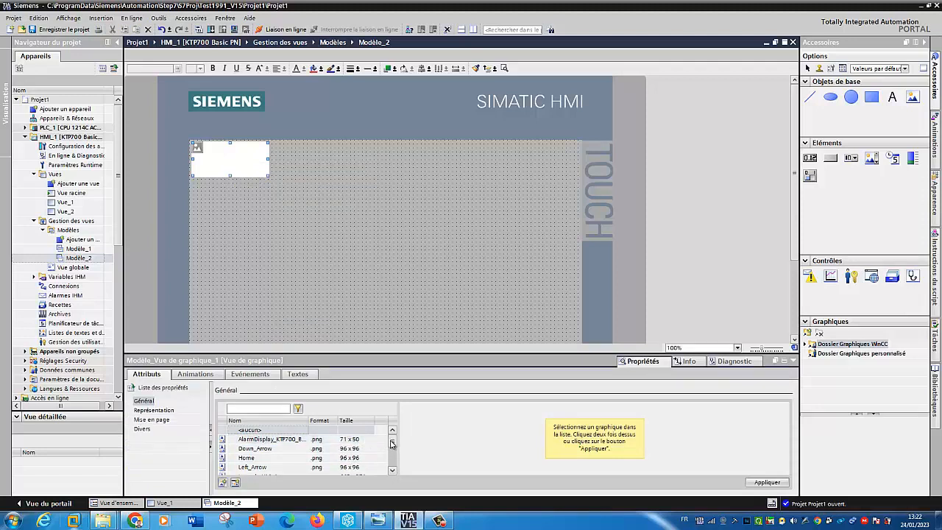
{"action": "left_click_drag", "start_coordinate": [392, 444], "coordinate": [392, 457]}
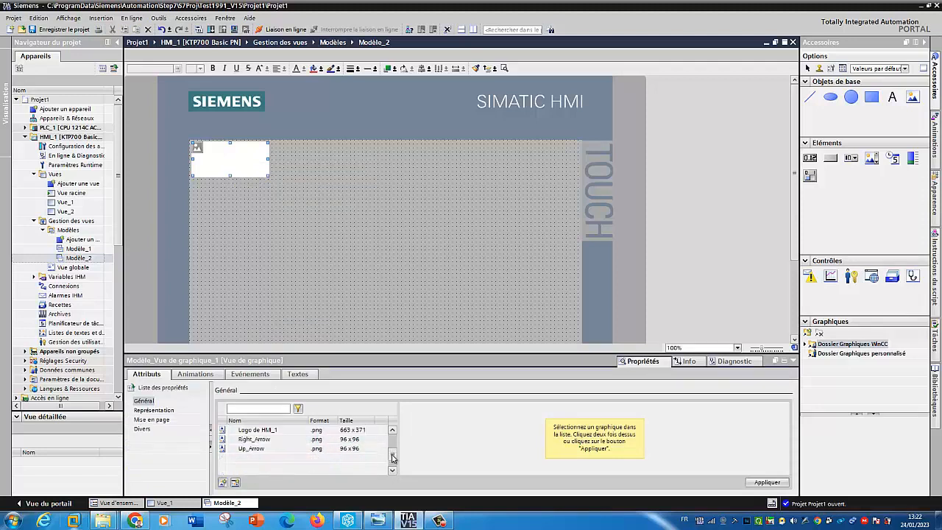
{"action": "left_click", "coordinate": [294, 433]}
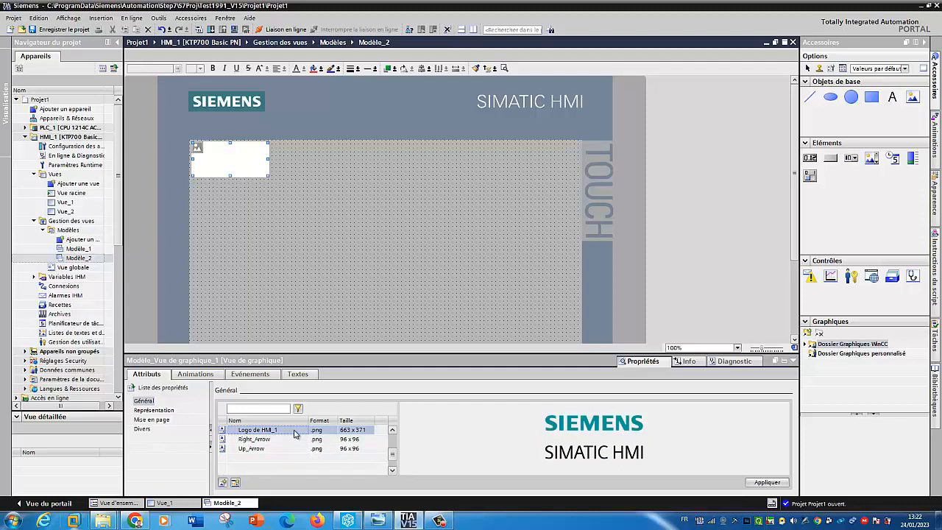
{"action": "left_click", "coordinate": [762, 483]}
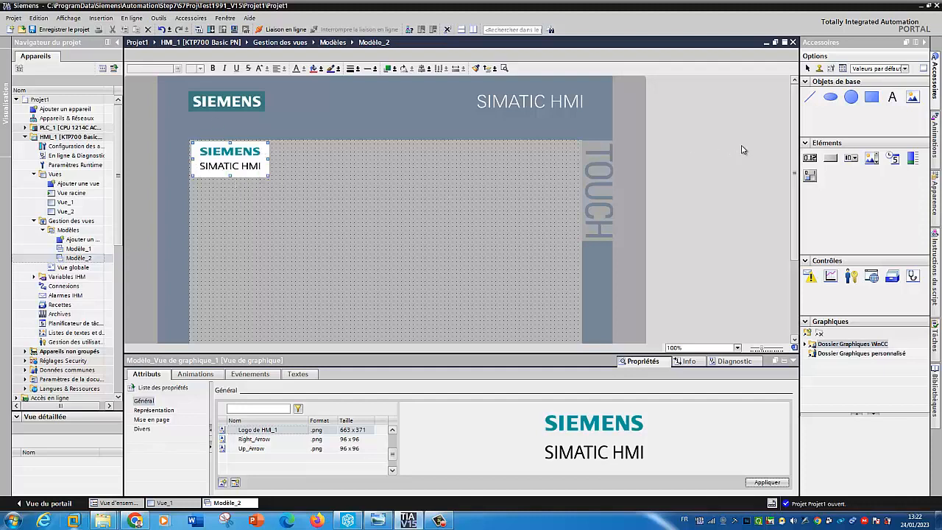
Step: Place a date/time field in the template's upper-right corner and set its Tahoma font size to 29
{"action": "left_click", "coordinate": [851, 158]}
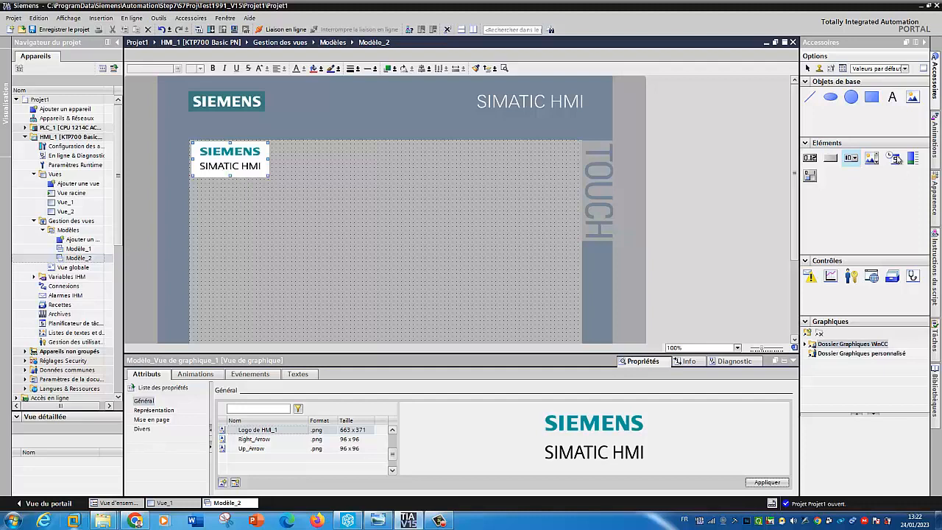
{"action": "left_click", "coordinate": [894, 161]}
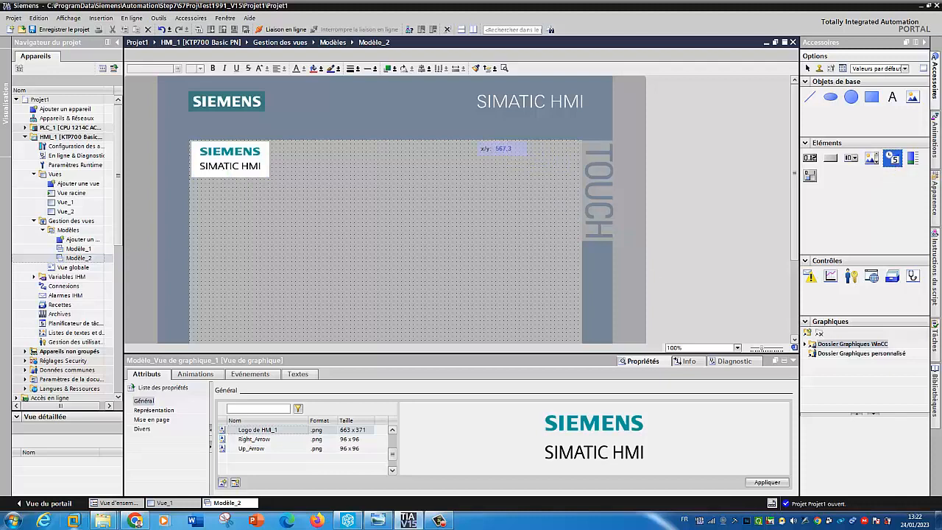
{"action": "left_click", "coordinate": [471, 143]}
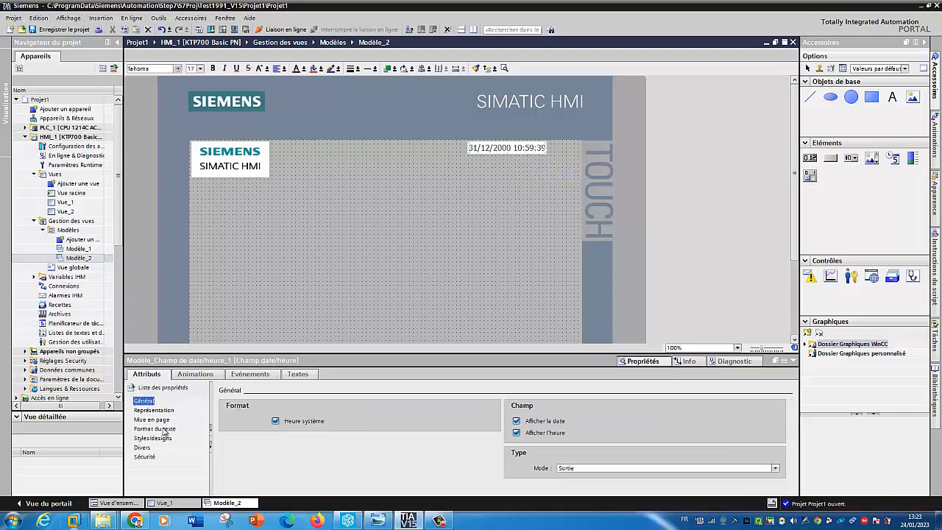
{"action": "left_click", "coordinate": [161, 430]}
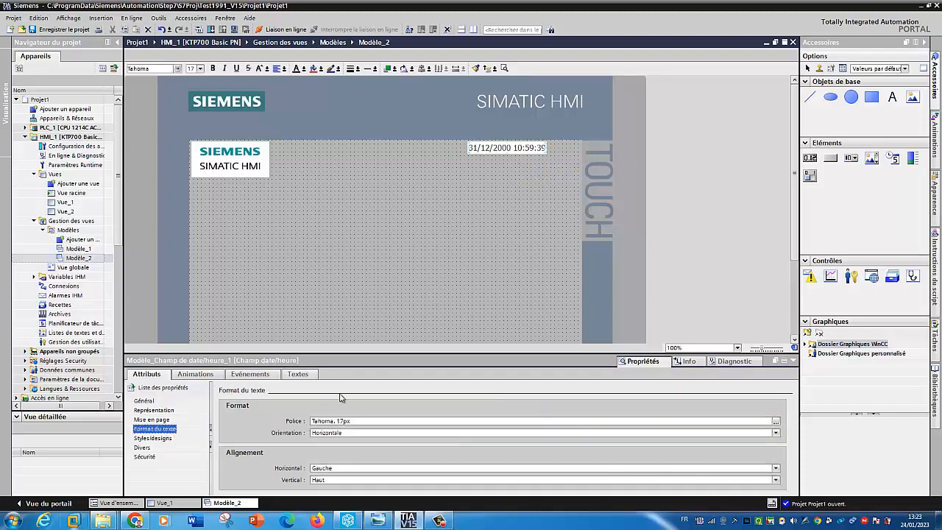
{"action": "left_click", "coordinate": [775, 421]}
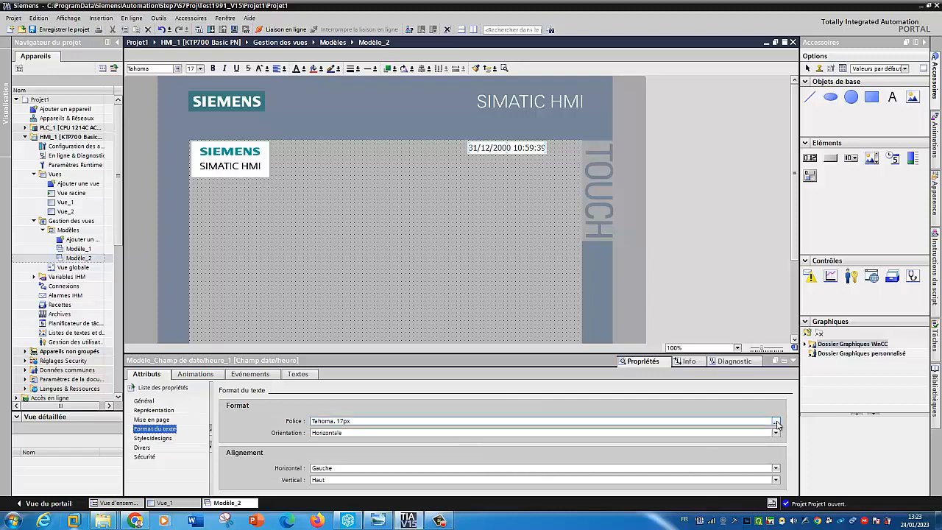
{"action": "left_click", "coordinate": [518, 252]}
{"action": "left_click", "coordinate": [509, 356]}
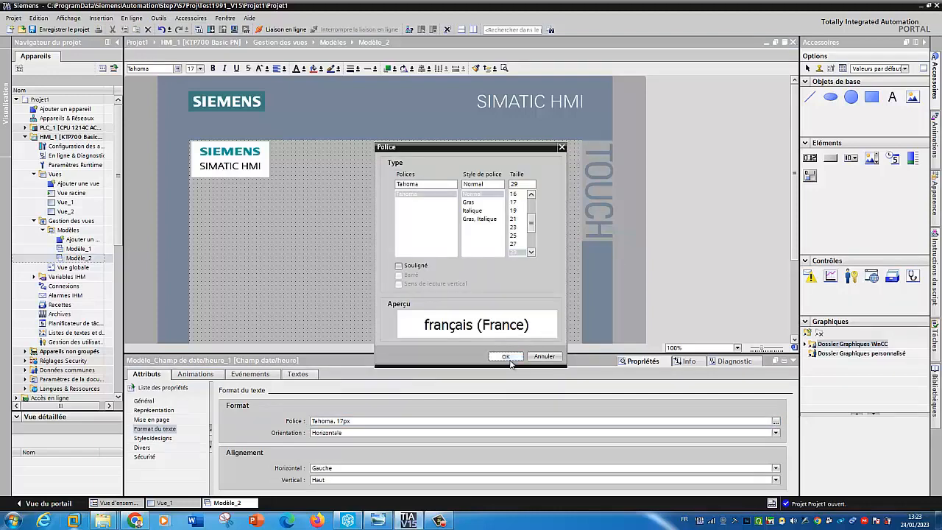
{"action": "left_click", "coordinate": [517, 356]}
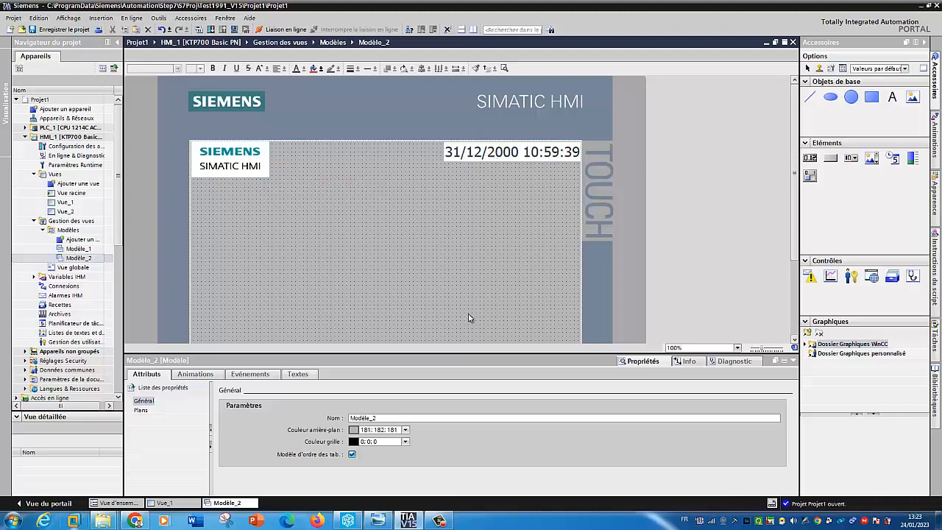
Step: Place a button in the template's lower-right corner and label it "Arret supervision"
{"action": "left_click_drag", "start_coordinate": [454, 354], "coordinate": [460, 407]}
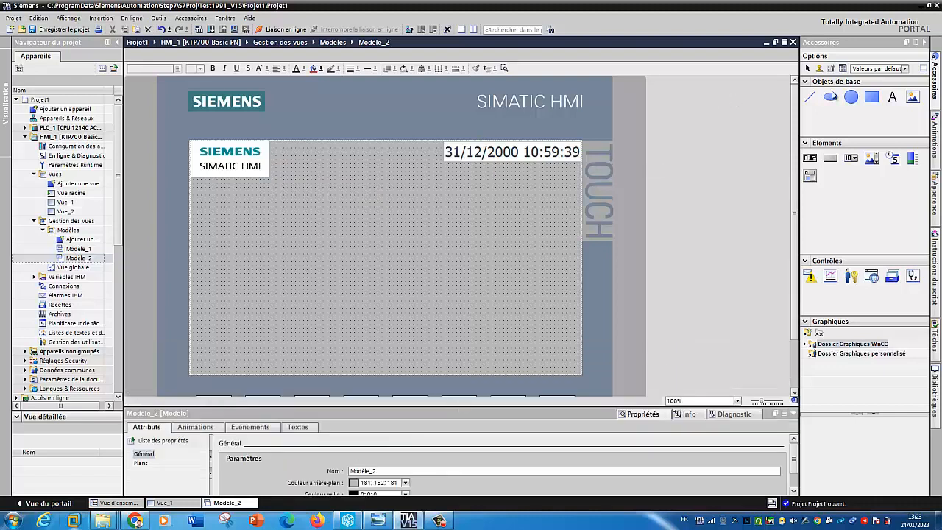
{"action": "left_click", "coordinate": [810, 96]}
{"action": "left_click", "coordinate": [836, 161]}
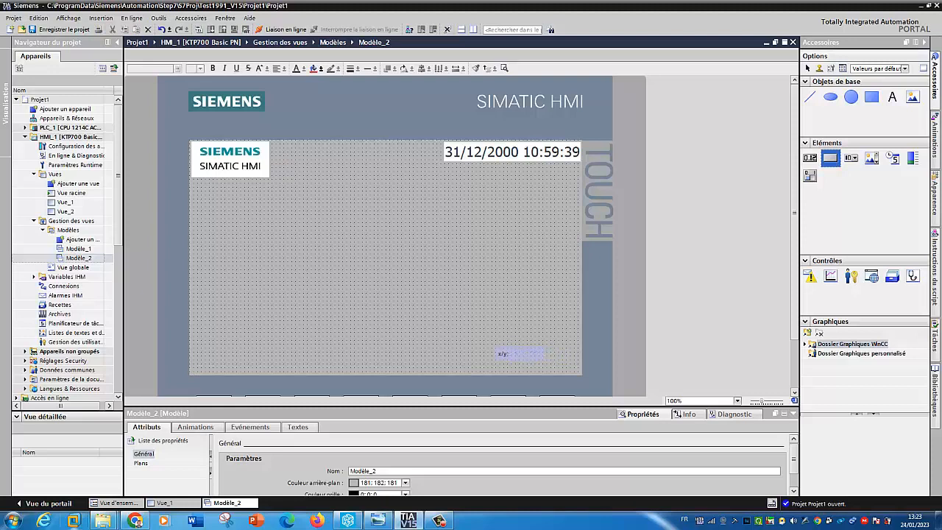
{"action": "left_click", "coordinate": [486, 347]}
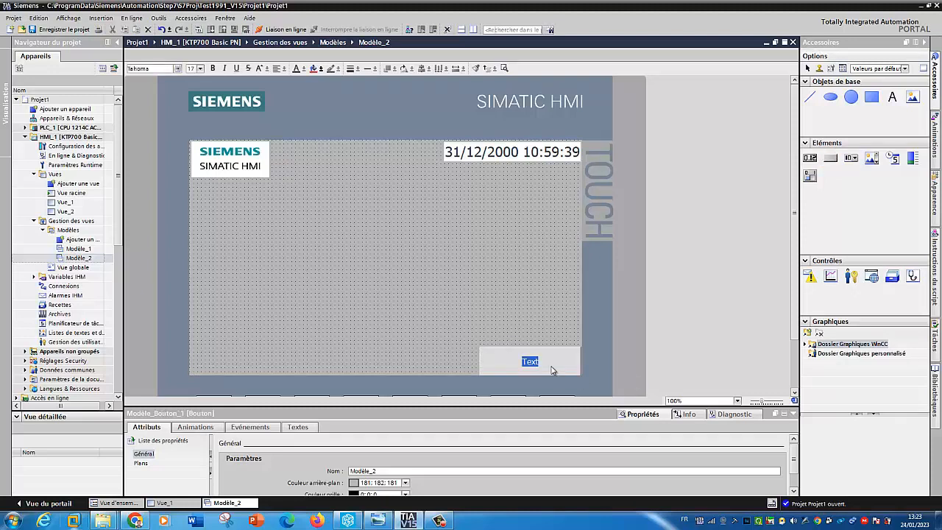
{"action": "type", "text": "Arre"}
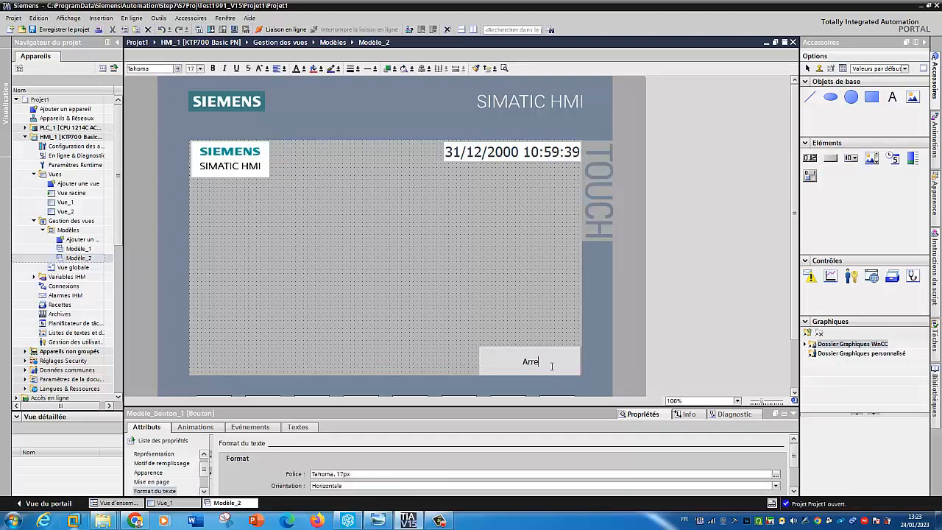
{"action": "type", "text": "t supervision"}
{"action": "left_click", "coordinate": [298, 363]}
{"action": "left_click_drag", "start_coordinate": [298, 362], "coordinate": [298, 362]}
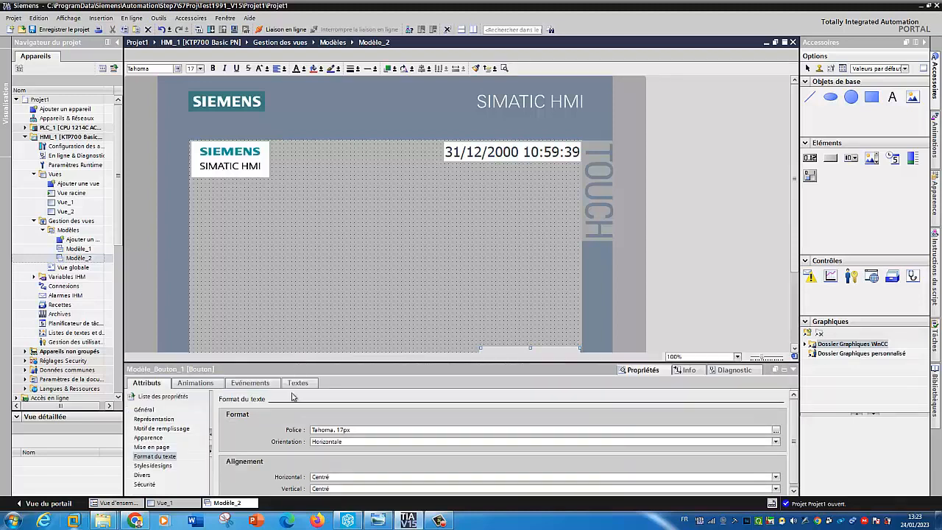
Step: Give the Arret supervision button an orange background and assign the StopperRuntime function to its Clic event
{"action": "left_click", "coordinate": [154, 418]}
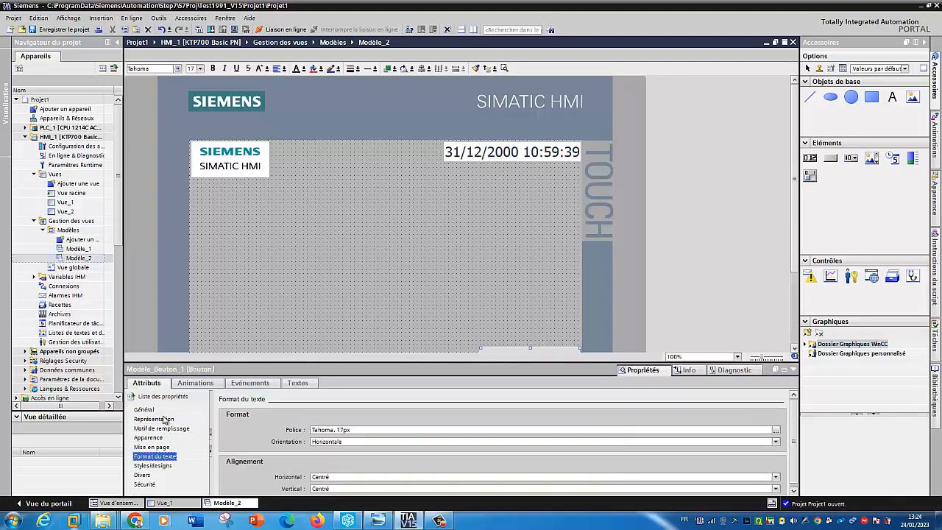
{"action": "left_click", "coordinate": [249, 383]}
{"action": "left_click", "coordinate": [261, 419]}
{"action": "type", "text": "st"}
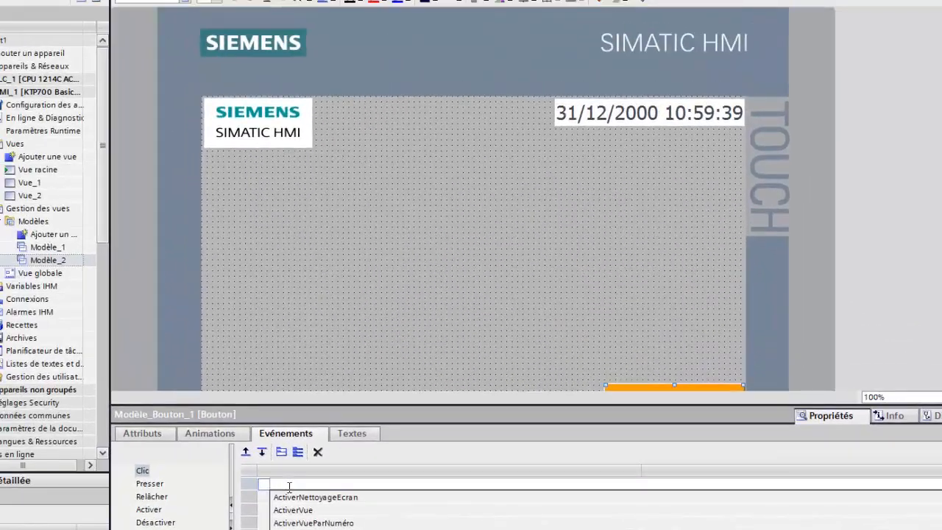
{"action": "type", "text": "stoop"}
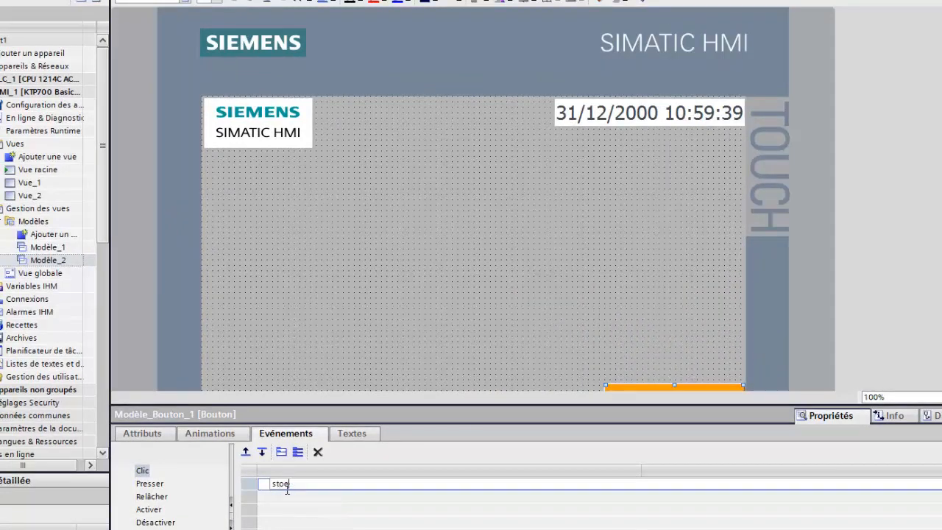
{"action": "key", "text": "BackSpace"}
{"action": "left_click", "coordinate": [306, 510]}
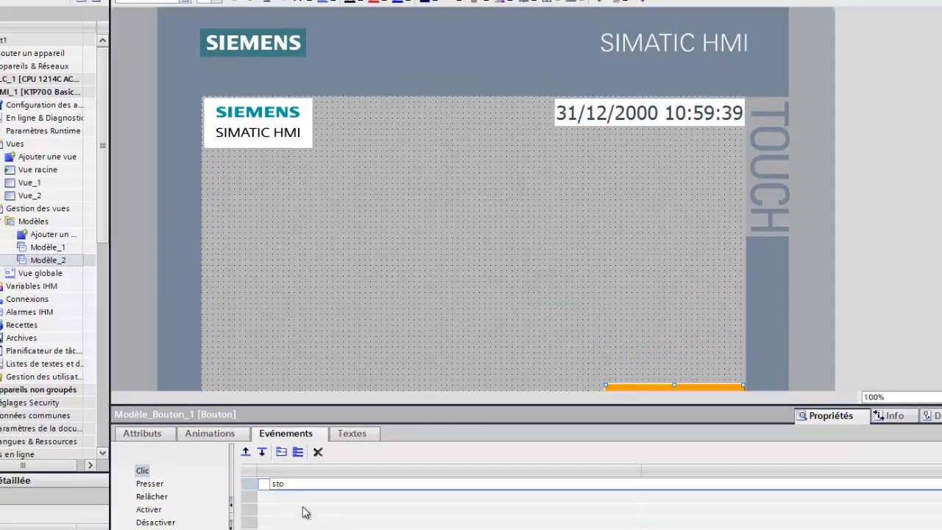
{"action": "left_click", "coordinate": [396, 237]}
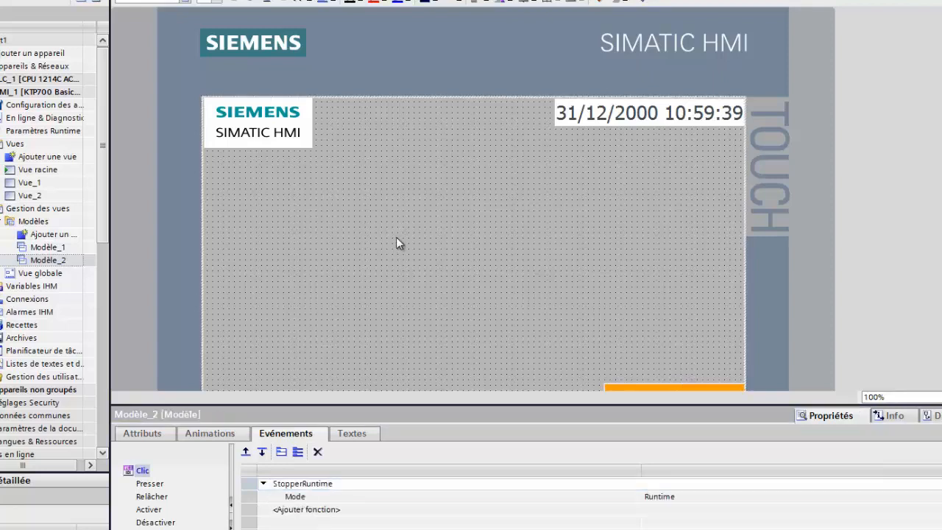
{"action": "left_click_drag", "start_coordinate": [440, 405], "coordinate": [445, 450]}
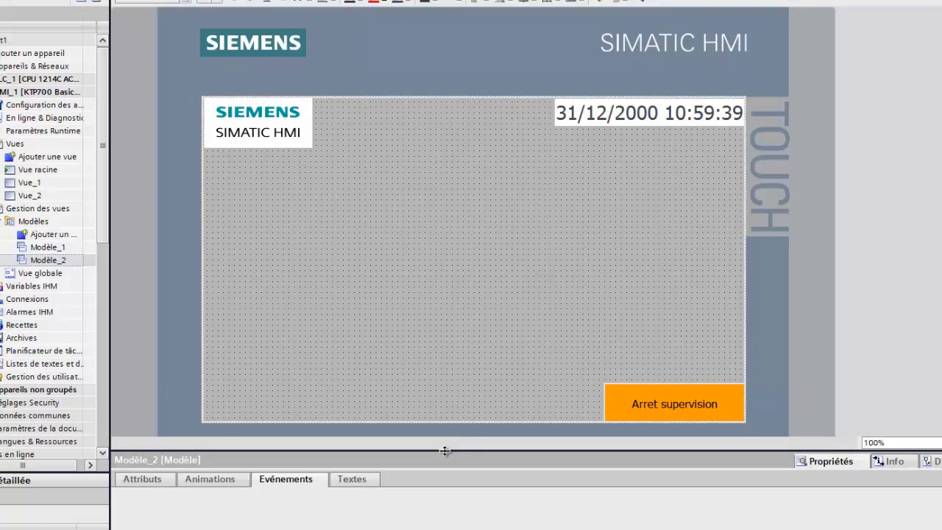
Step: Open Vue_1 and assign Modèle_2 as its template in the view's general properties
{"action": "left_click", "coordinate": [42, 186]}
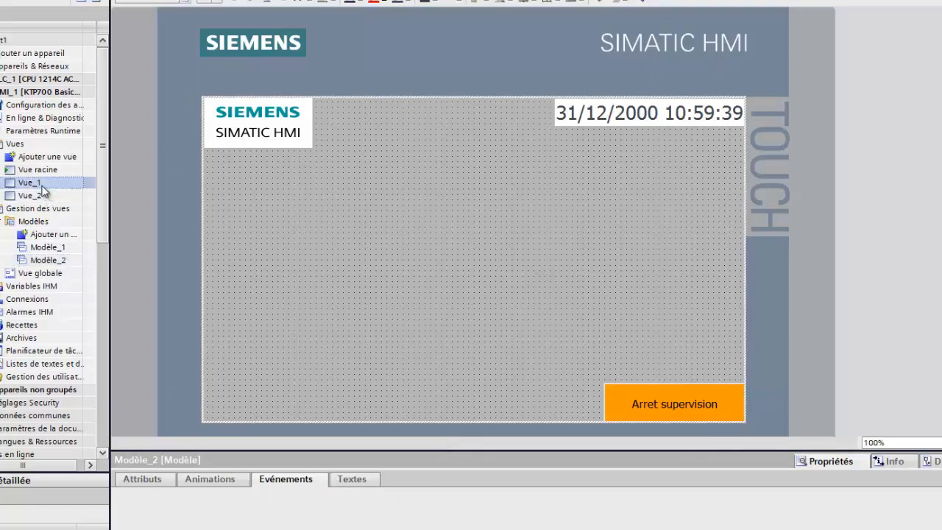
{"action": "double_click", "coordinate": [41, 184]}
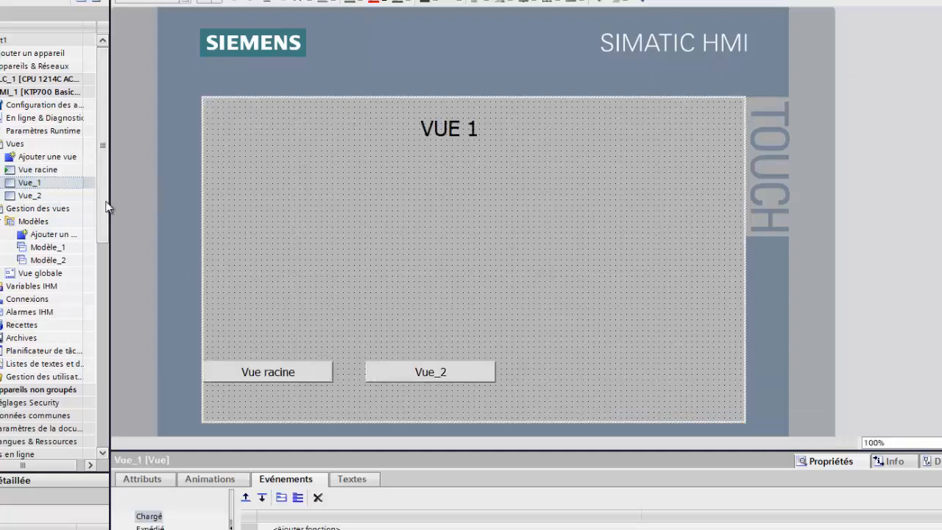
{"action": "right_click", "coordinate": [38, 183]}
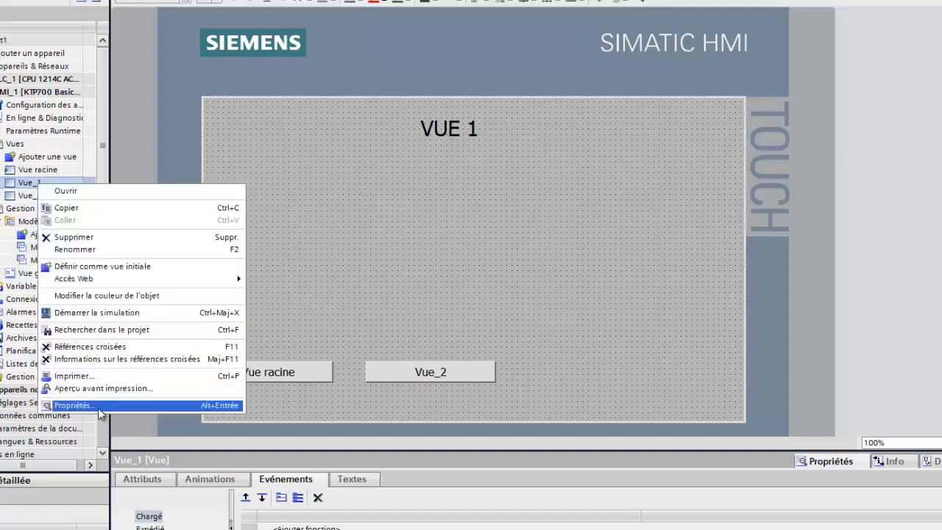
{"action": "left_click", "coordinate": [95, 406]}
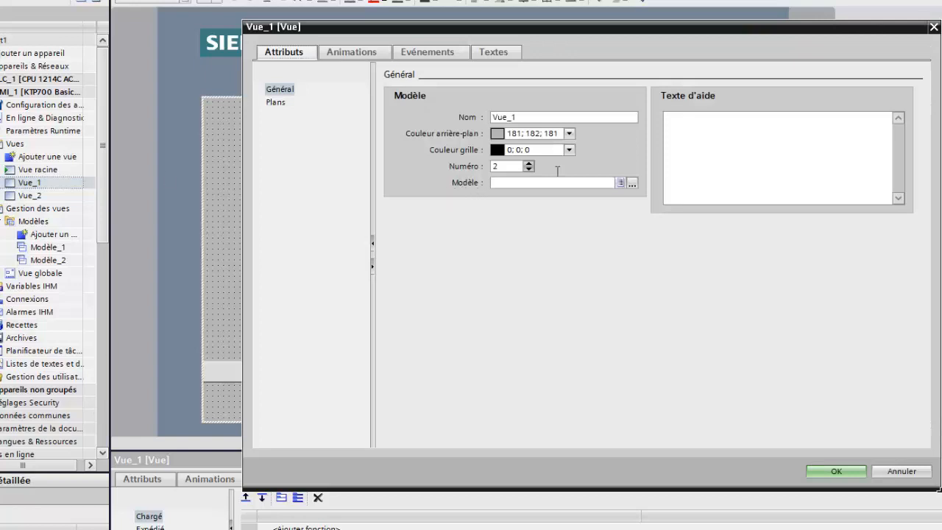
{"action": "left_click", "coordinate": [632, 183]}
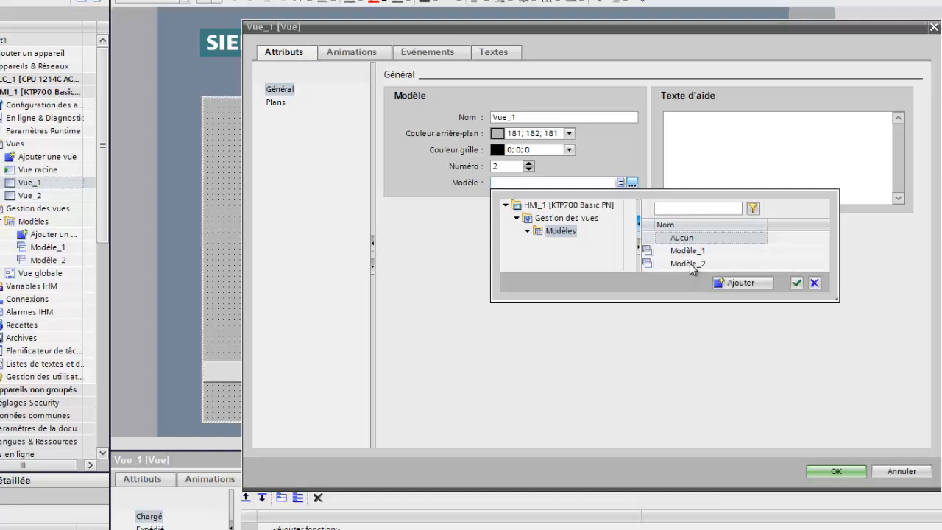
{"action": "left_click", "coordinate": [689, 263]}
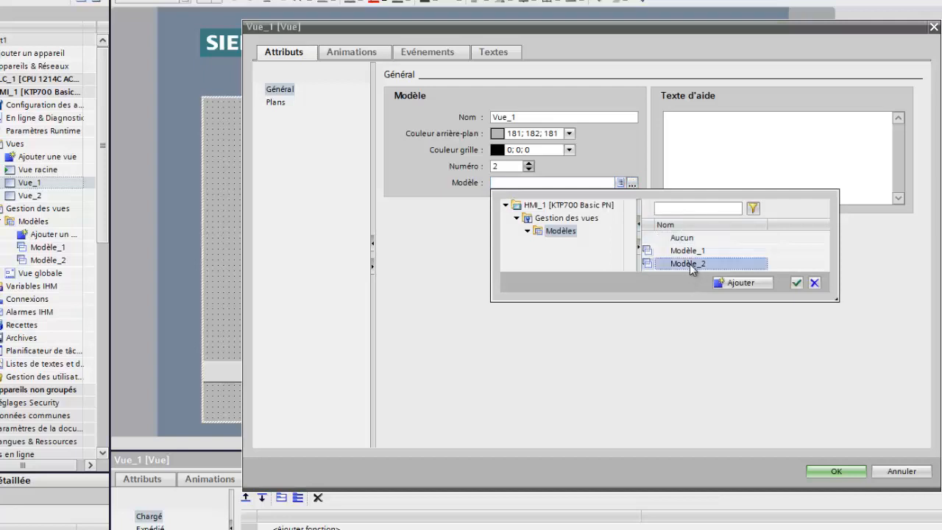
{"action": "left_click", "coordinate": [798, 284]}
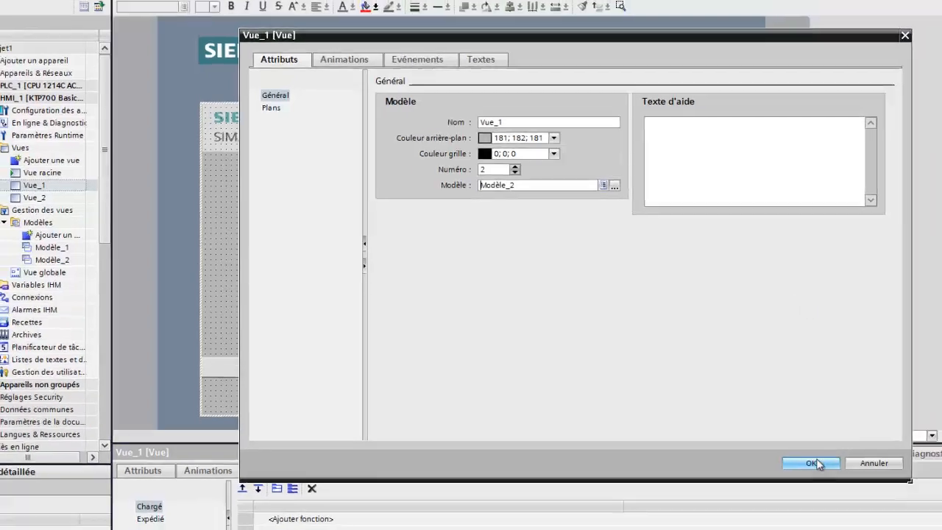
{"action": "left_click", "coordinate": [813, 463]}
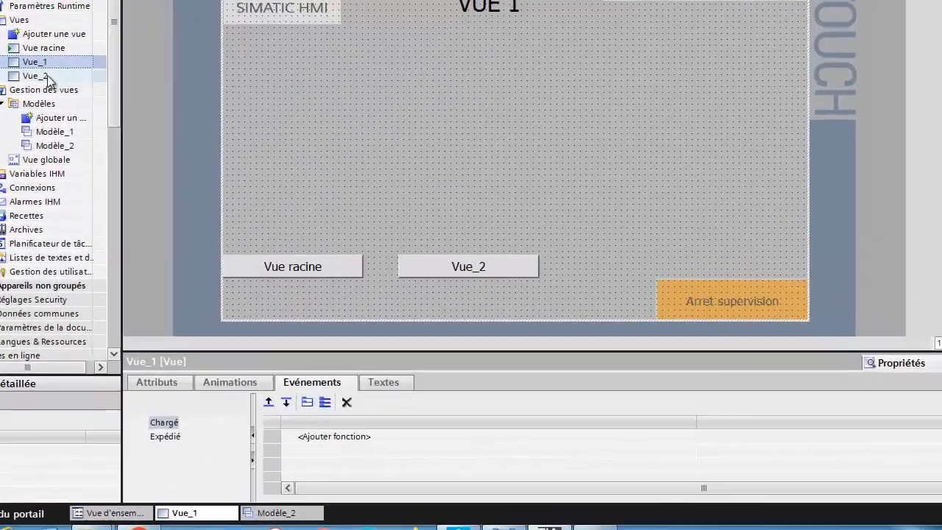
Step: Open Vue_2 and assign Modèle_2 as its template in the view's general properties
{"action": "left_click", "coordinate": [74, 213]}
{"action": "double_click", "coordinate": [48, 78]}
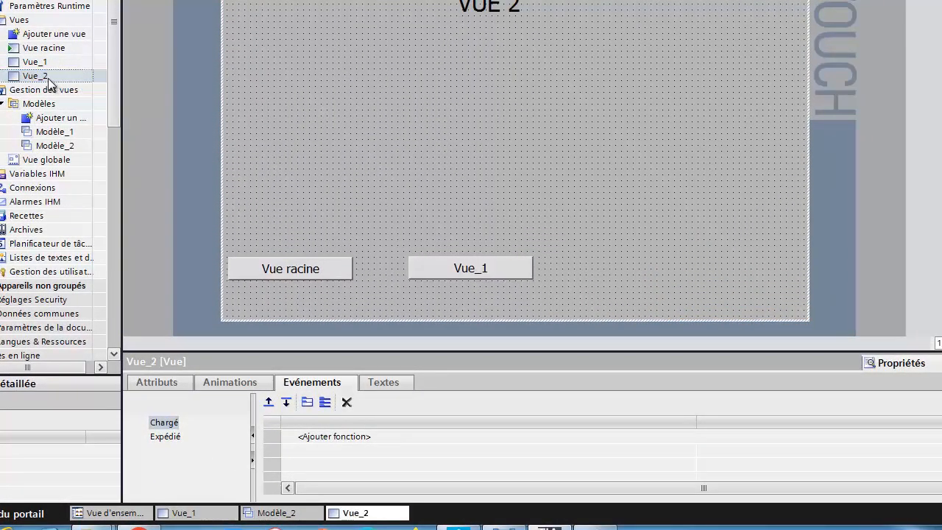
{"action": "right_click", "coordinate": [49, 78]}
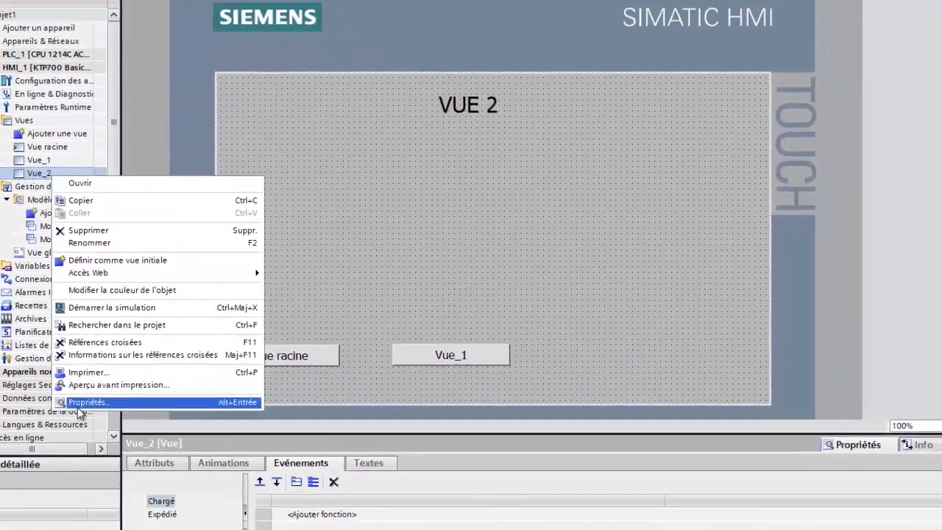
{"action": "left_click", "coordinate": [87, 318]}
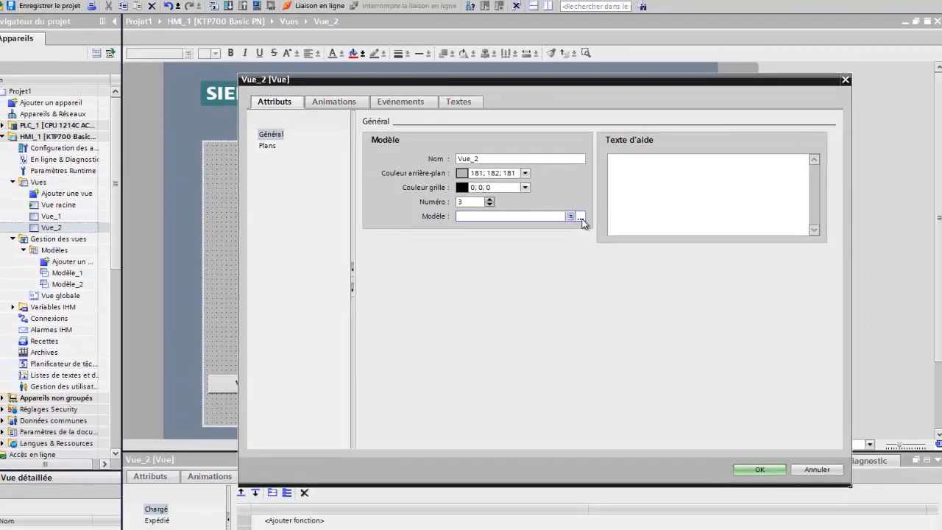
{"action": "left_click", "coordinate": [634, 226]}
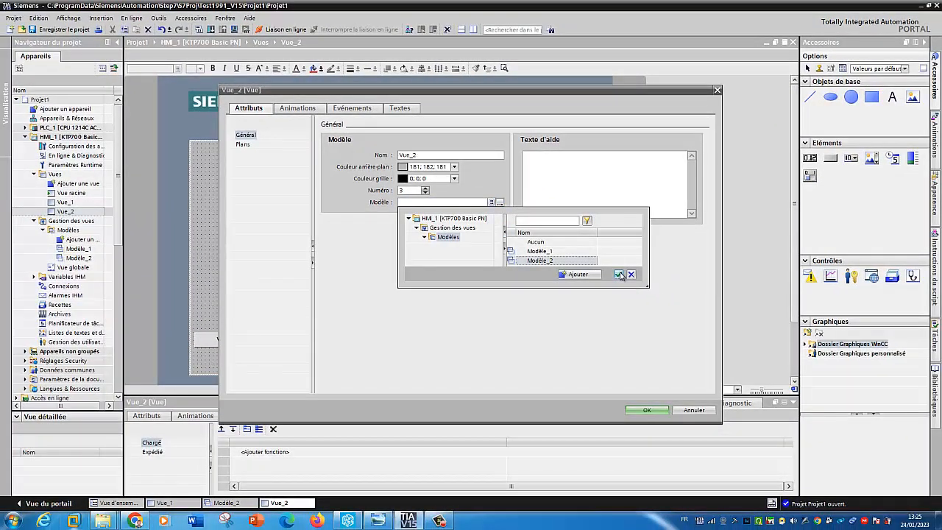
{"action": "left_click", "coordinate": [620, 275]}
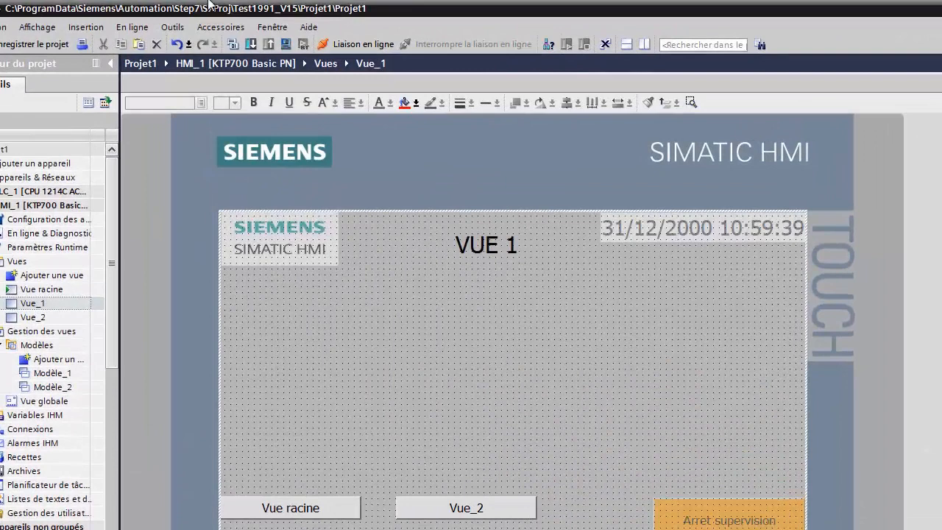
Step: Simulate the panel to test the switch from Vue_1 to Vue_2 and the Arret supervision button
{"action": "left_click", "coordinate": [286, 46]}
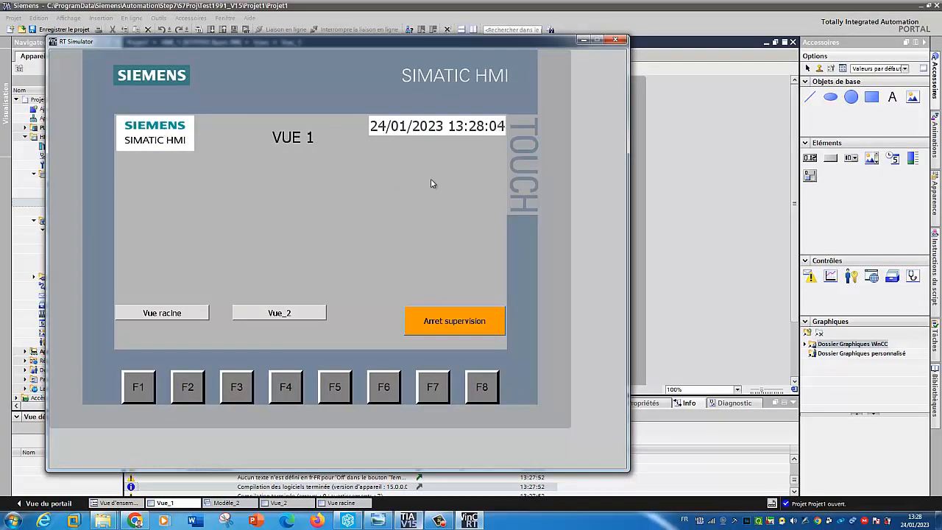
{"action": "left_click", "coordinate": [273, 315]}
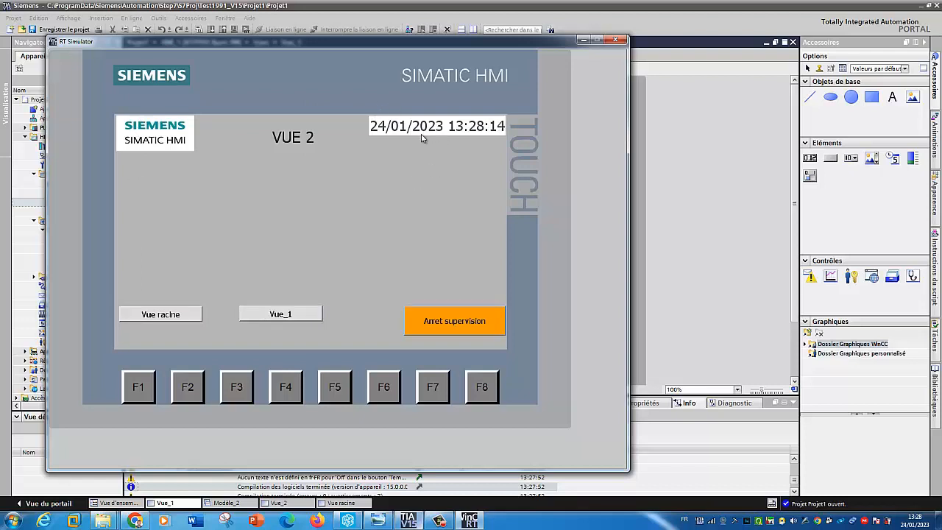
{"action": "left_click", "coordinate": [473, 326]}
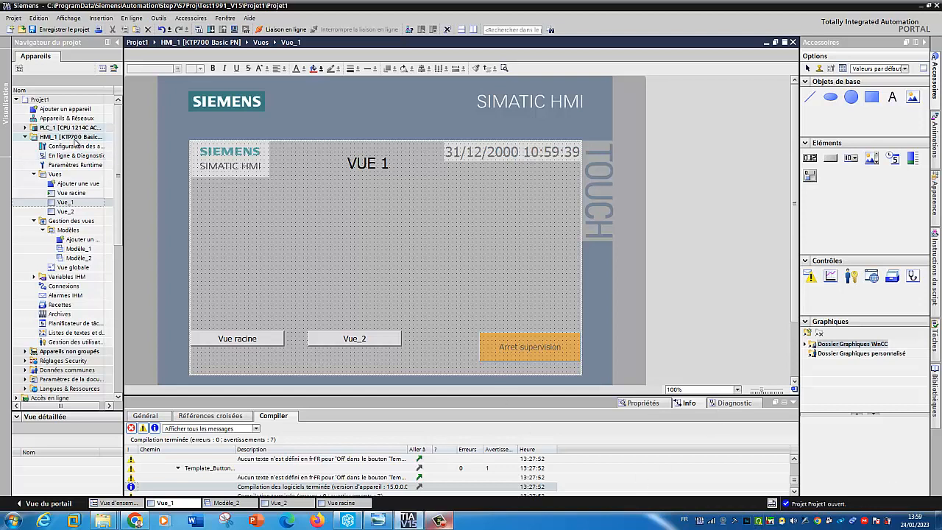
Step: Begin a download of HMI_1 to the device and search for compatible target devices over the PN/IE interface
{"action": "left_click", "coordinate": [75, 139]}
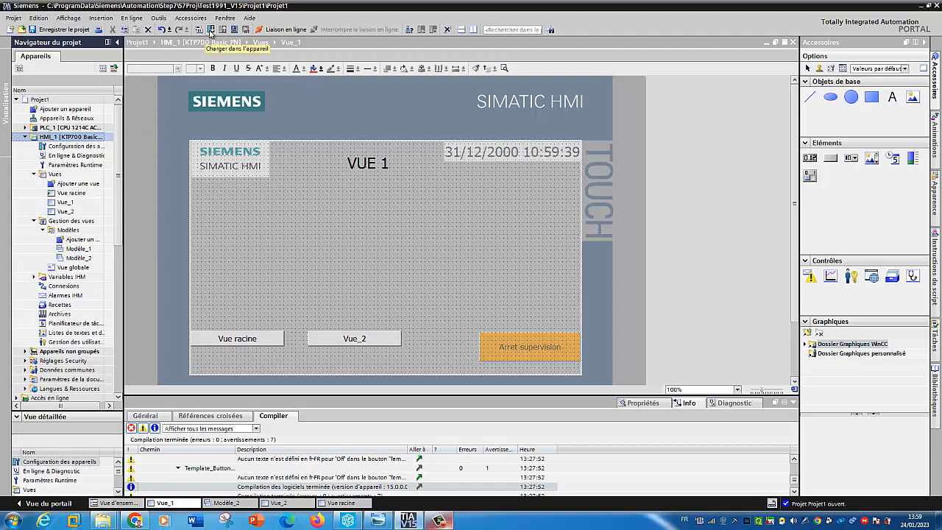
{"action": "left_click", "coordinate": [210, 29]}
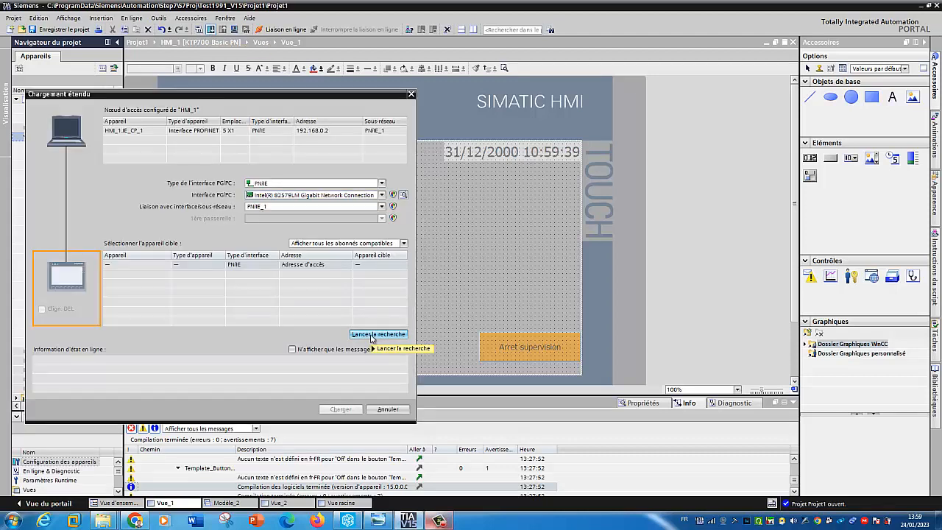
{"action": "left_click", "coordinate": [372, 338]}
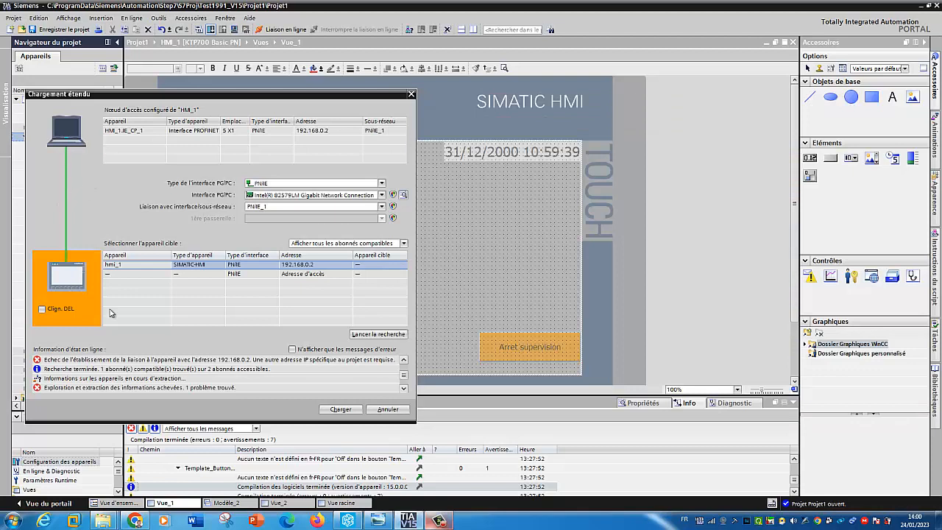
Step: Load the configuration onto the hmi_1 panel, accepting the additional PG/PC IP address and overwriting all existing online objects
{"action": "left_click", "coordinate": [341, 410]}
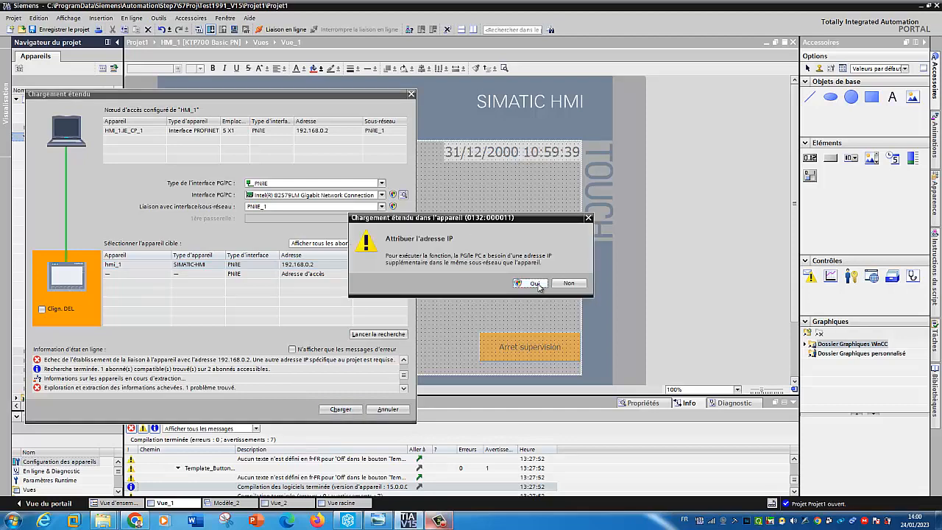
{"action": "left_click", "coordinate": [531, 283]}
{"action": "left_click", "coordinate": [346, 311]}
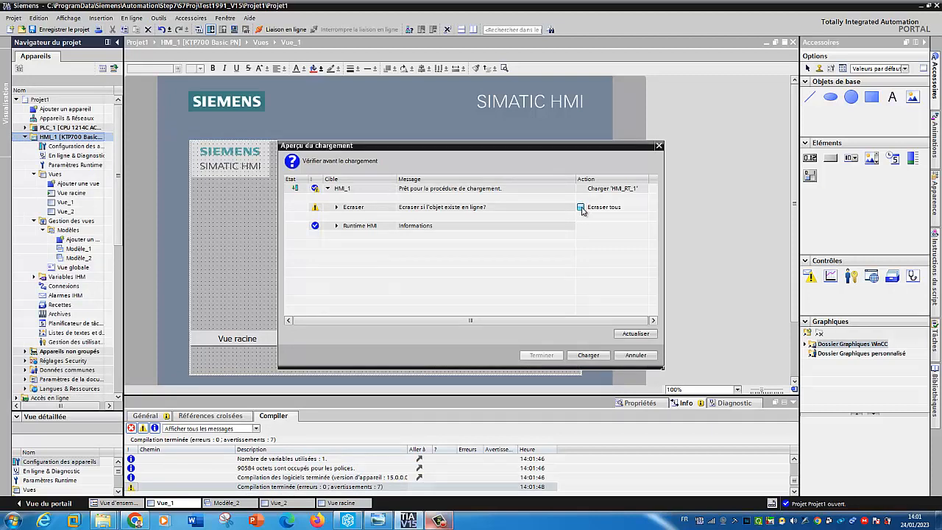
{"action": "left_click", "coordinate": [581, 208]}
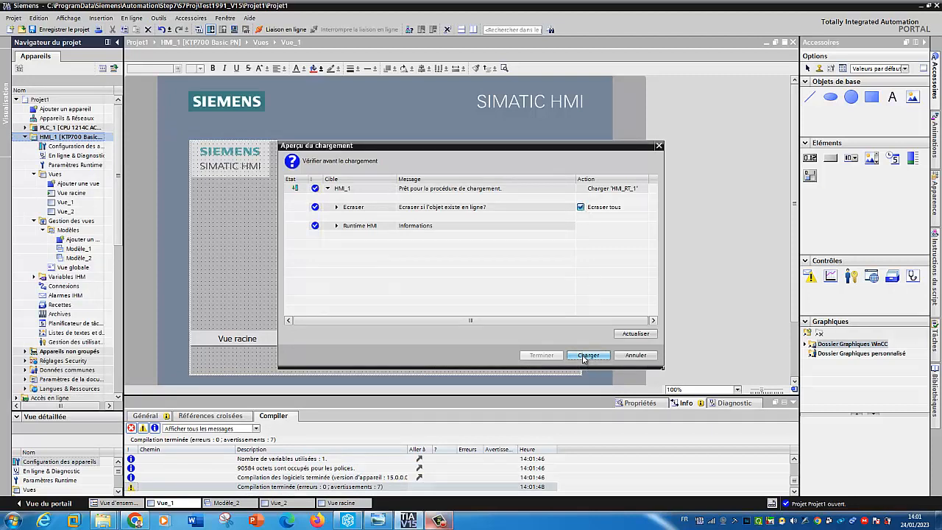
{"action": "left_click", "coordinate": [585, 356]}
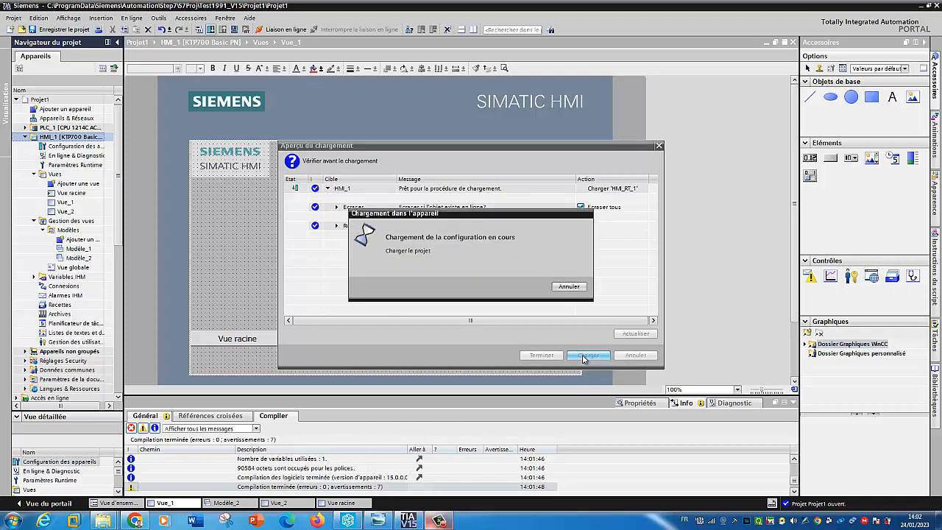